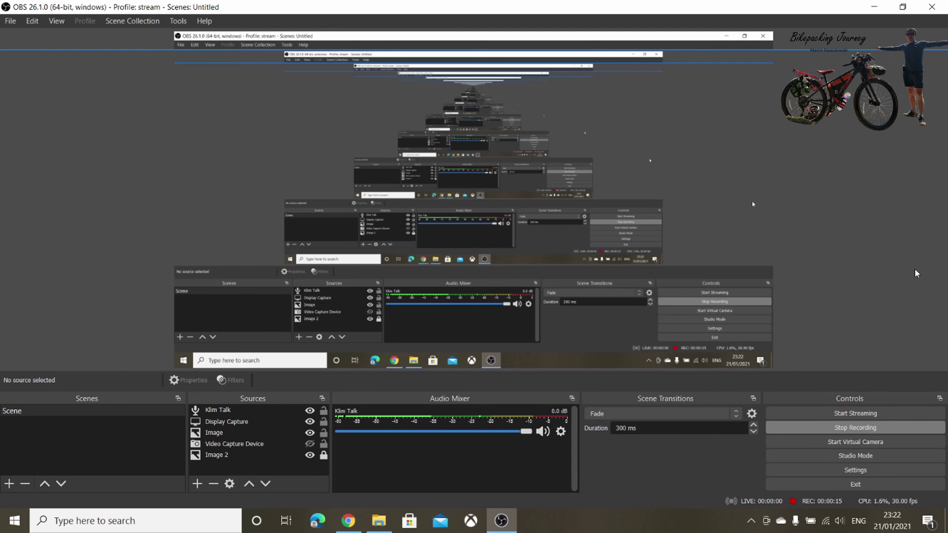
Check the global audio device settings, then close the settings window
{"action": "left_click", "coordinate": [10, 20]}
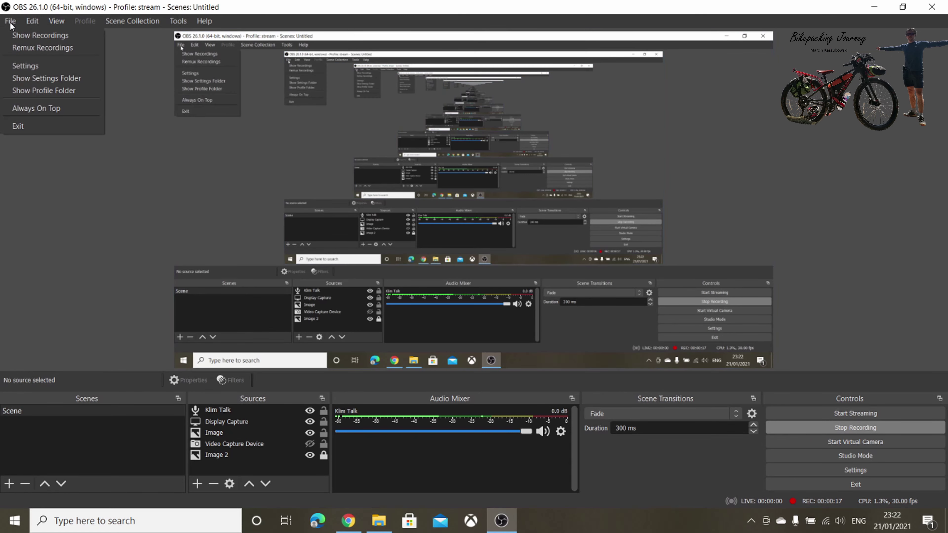
{"action": "left_click", "coordinate": [19, 70]}
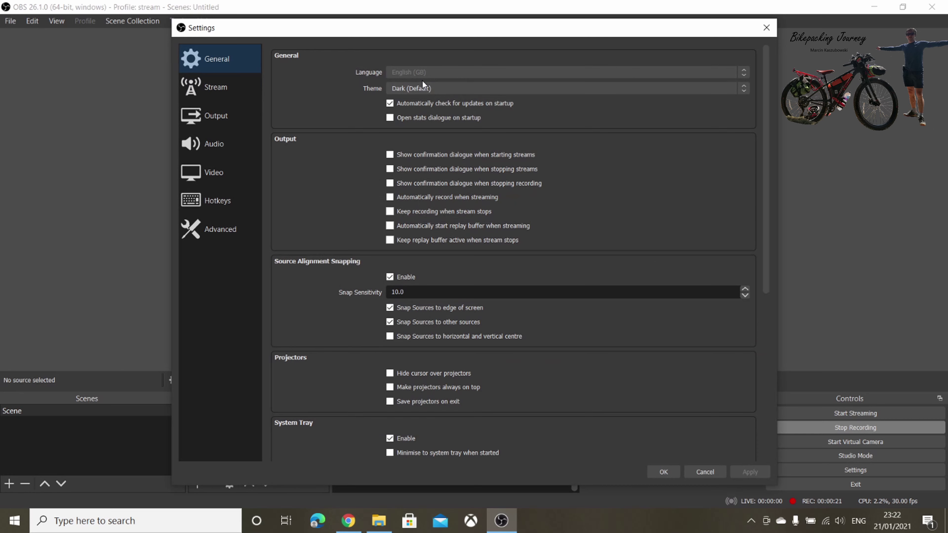
{"action": "left_click", "coordinate": [212, 143]}
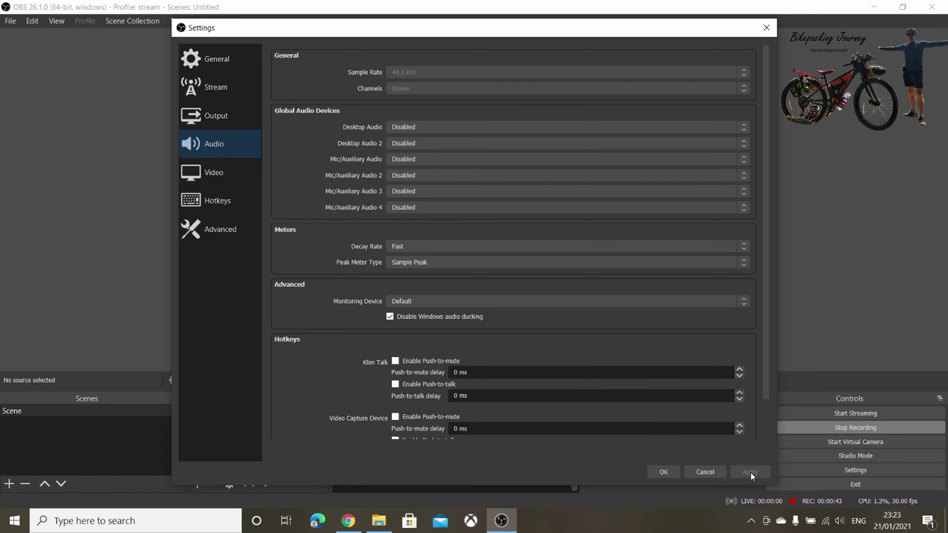
{"action": "left_click", "coordinate": [678, 477]}
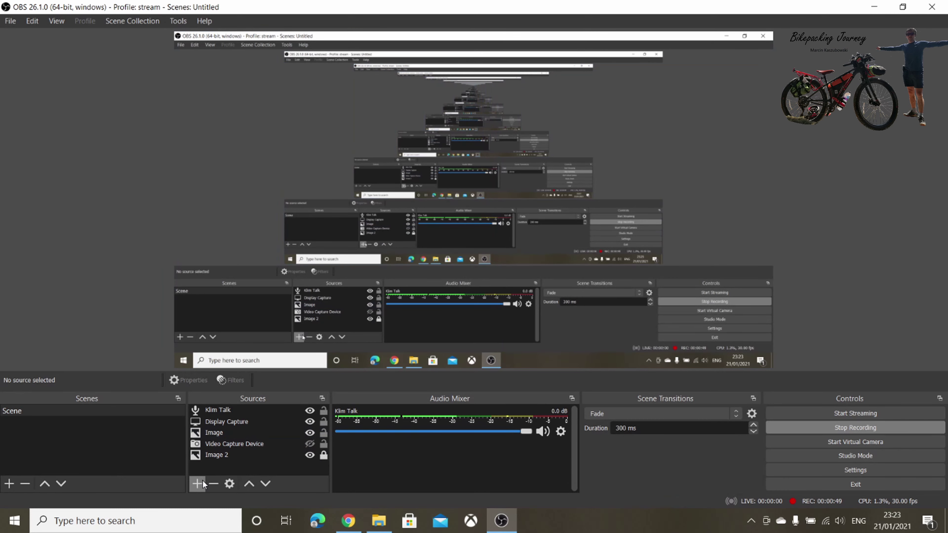
Add a new Audio Input Capture source with its default name and Microphone (KLIM Talk) as the device
{"action": "left_click", "coordinate": [204, 433]}
{"action": "left_click", "coordinate": [213, 409]}
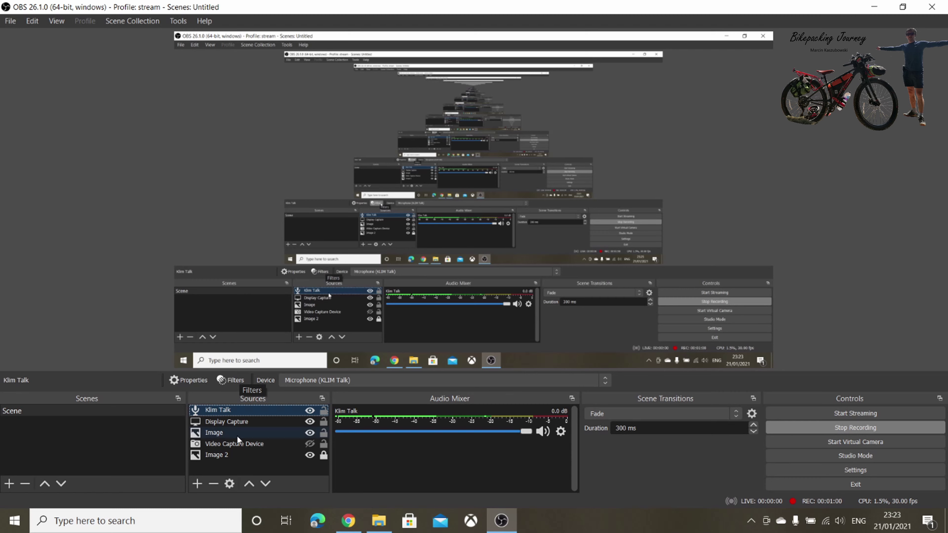
{"action": "left_click", "coordinate": [197, 484]}
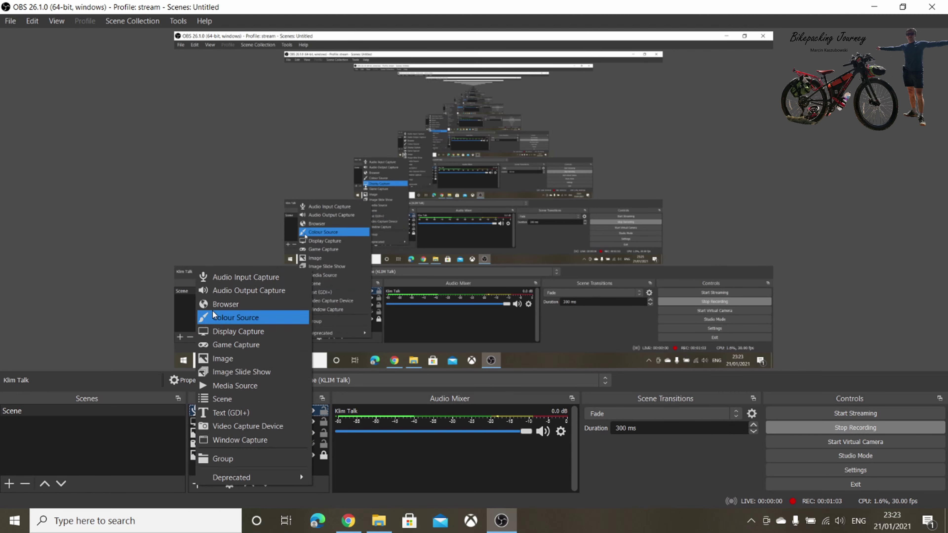
{"action": "left_click", "coordinate": [237, 277]}
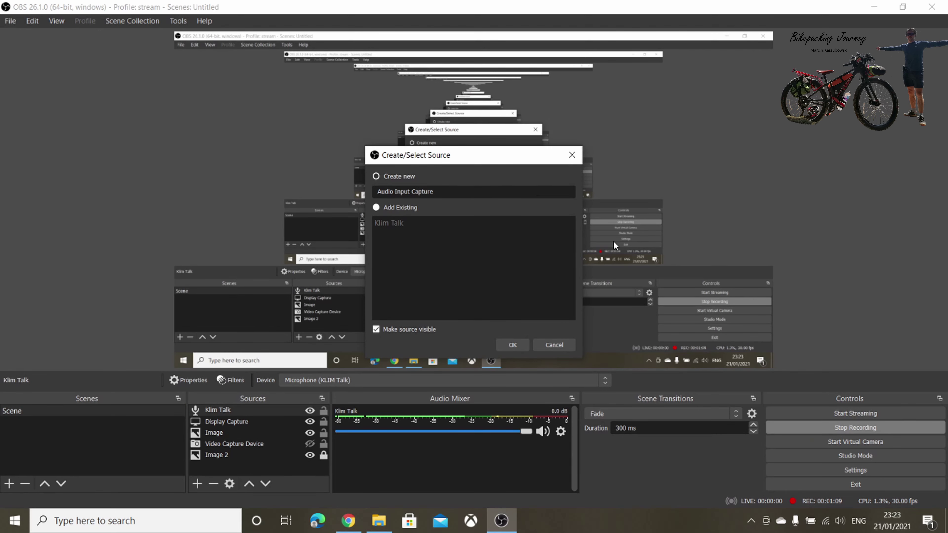
{"action": "left_click", "coordinate": [524, 343]}
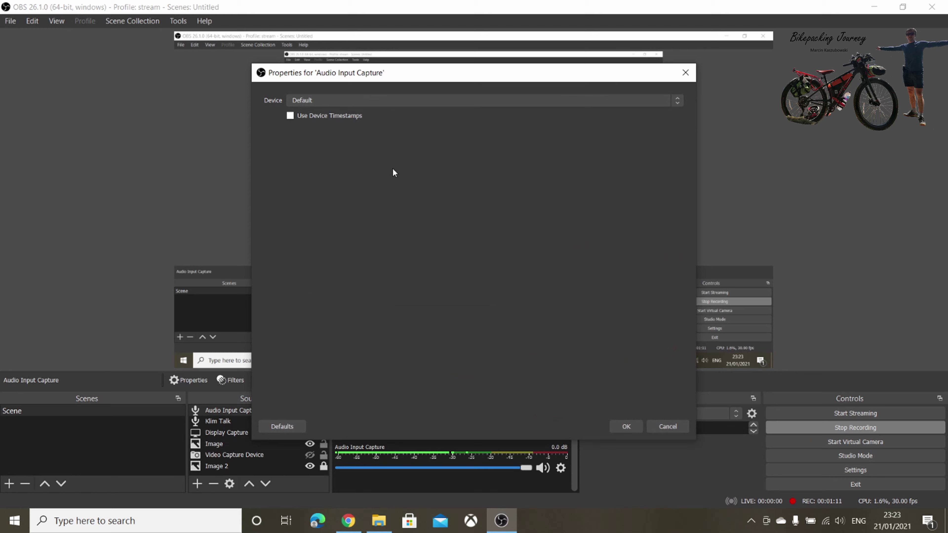
{"action": "left_click", "coordinate": [325, 105]}
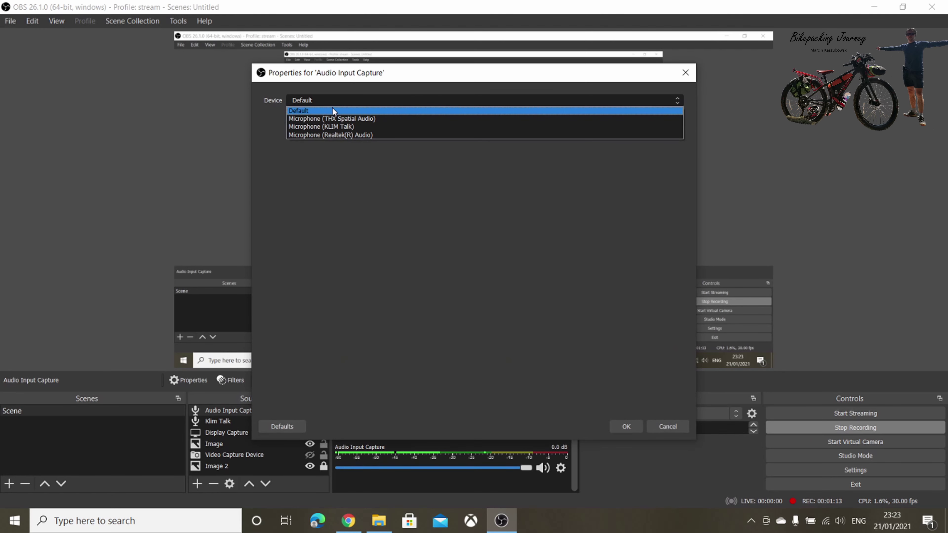
{"action": "left_click", "coordinate": [337, 127]}
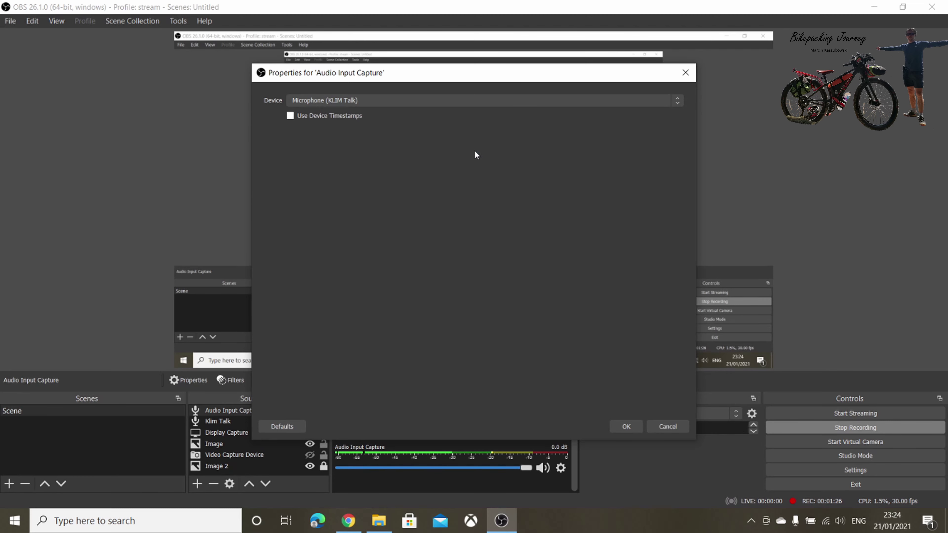
{"action": "left_click", "coordinate": [631, 427]}
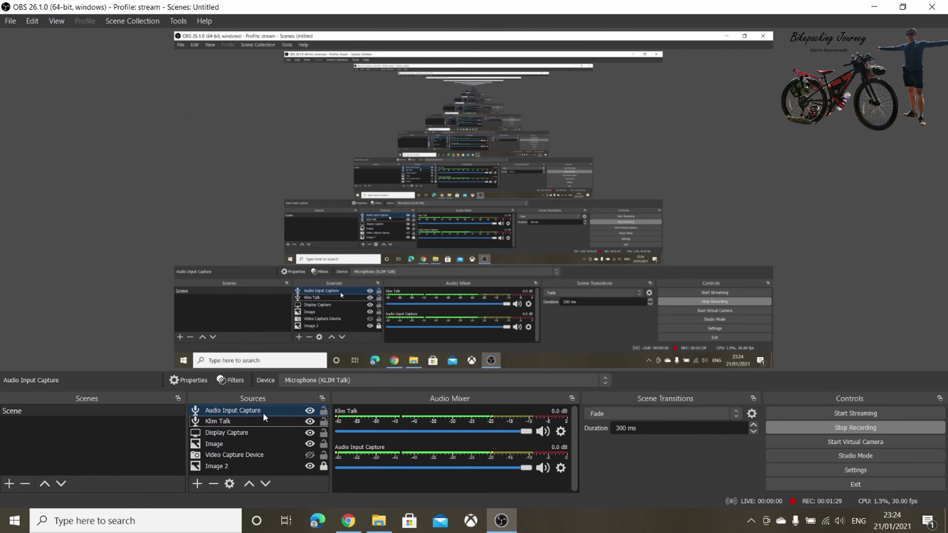
Delete the duplicate Audio Input Capture source from the scene, keeping the Klim Talk source
{"action": "left_click", "coordinate": [217, 419]}
{"action": "left_click", "coordinate": [247, 407]}
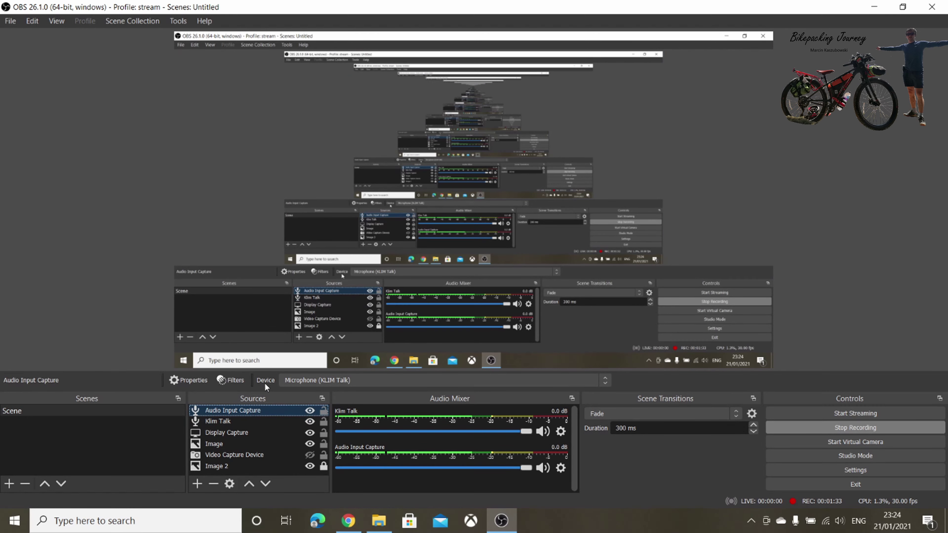
{"action": "key", "text": "Delete"}
{"action": "key", "text": "Return"}
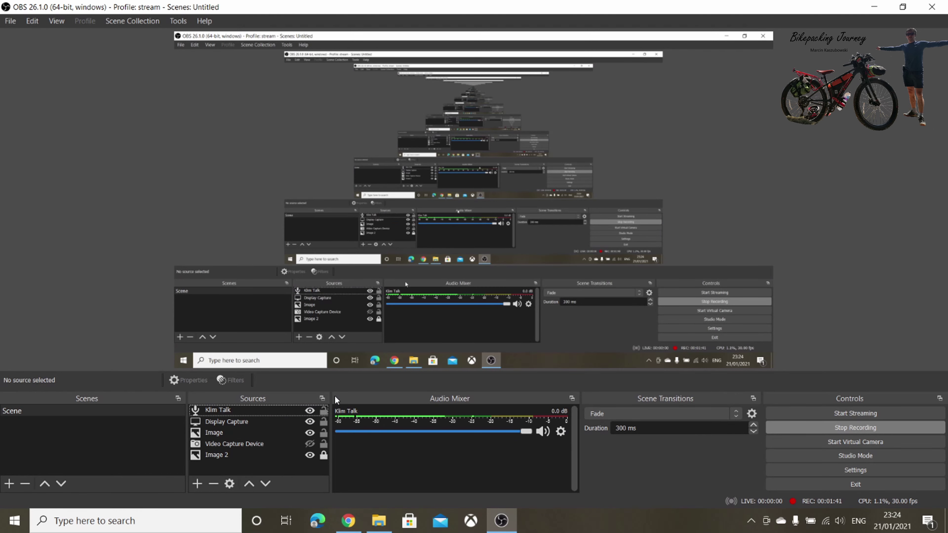
Add a Noise Suppression audio filter with its default name to the Klim Talk source
{"action": "left_click", "coordinate": [563, 432]}
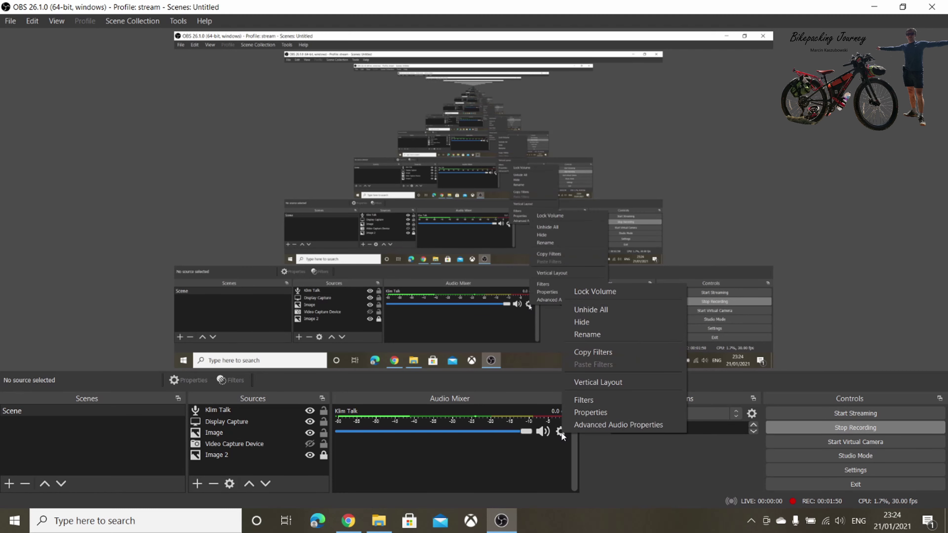
{"action": "left_click", "coordinate": [592, 404]}
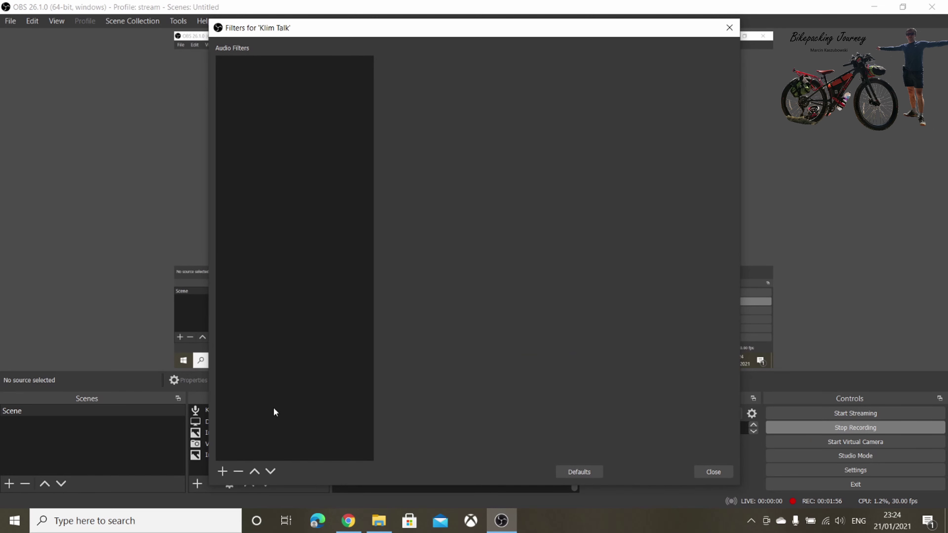
{"action": "left_click_drag", "start_coordinate": [359, 32], "coordinate": [505, 17]}
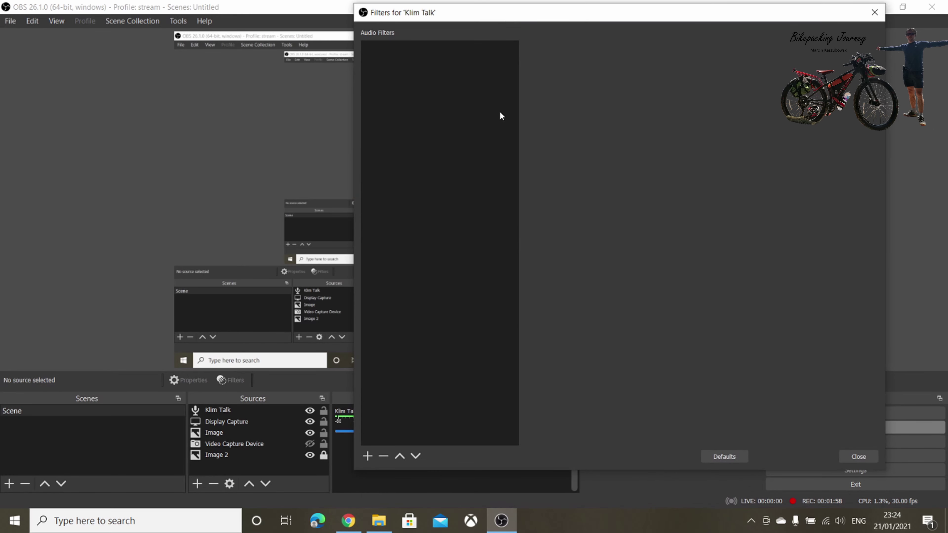
{"action": "left_click", "coordinate": [372, 455]}
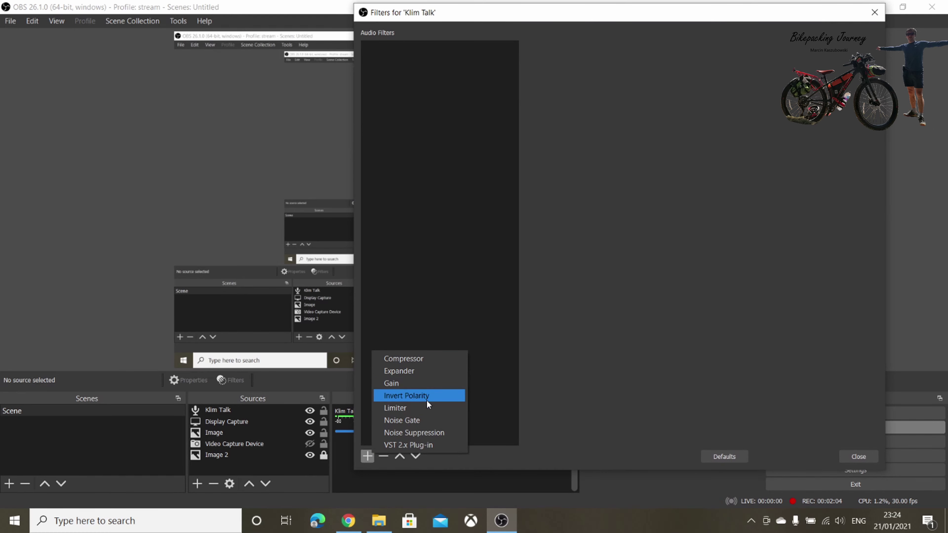
{"action": "left_click", "coordinate": [426, 432]}
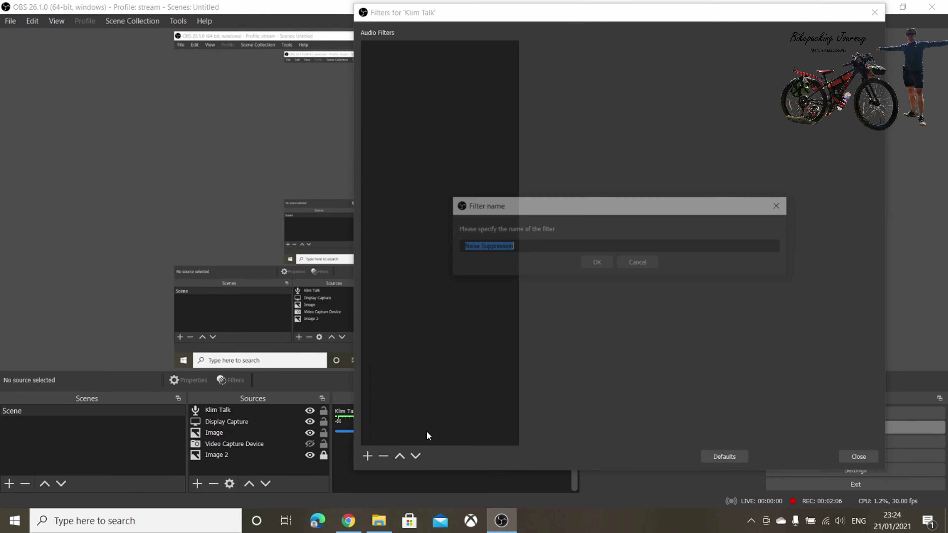
{"action": "left_click", "coordinate": [586, 264]}
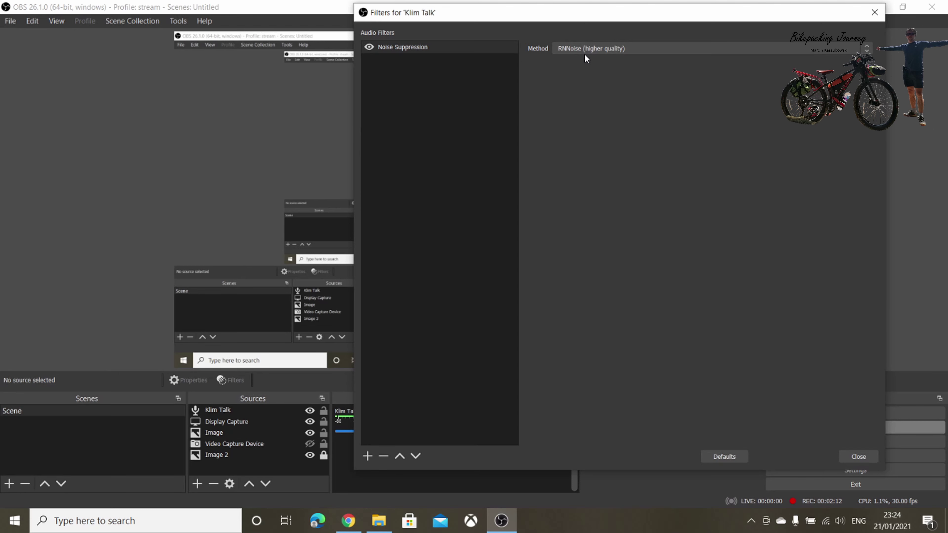
Choose RNNoise (higher quality) as the method of the Noise Suppression filter
{"action": "left_click", "coordinate": [590, 50]}
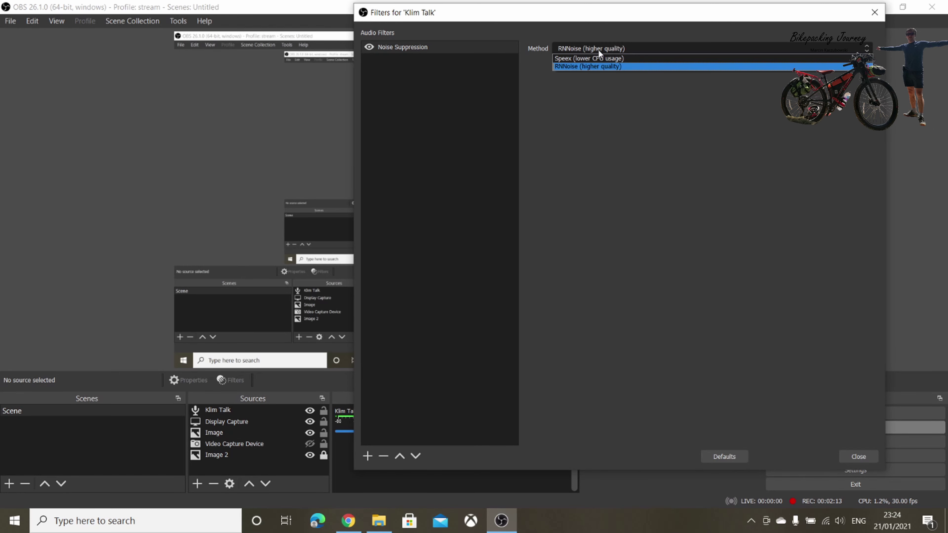
{"action": "left_click", "coordinate": [605, 67]}
{"action": "left_click", "coordinate": [611, 50]}
{"action": "left_click", "coordinate": [602, 68]}
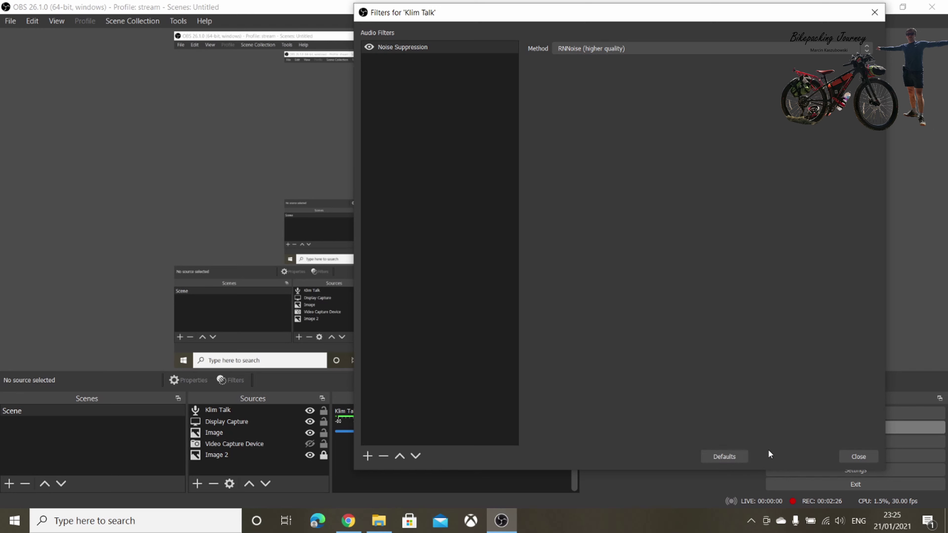
Add a Compressor filter and a Gain filter to Klim Talk, keeping their default names
{"action": "left_click", "coordinate": [367, 461]}
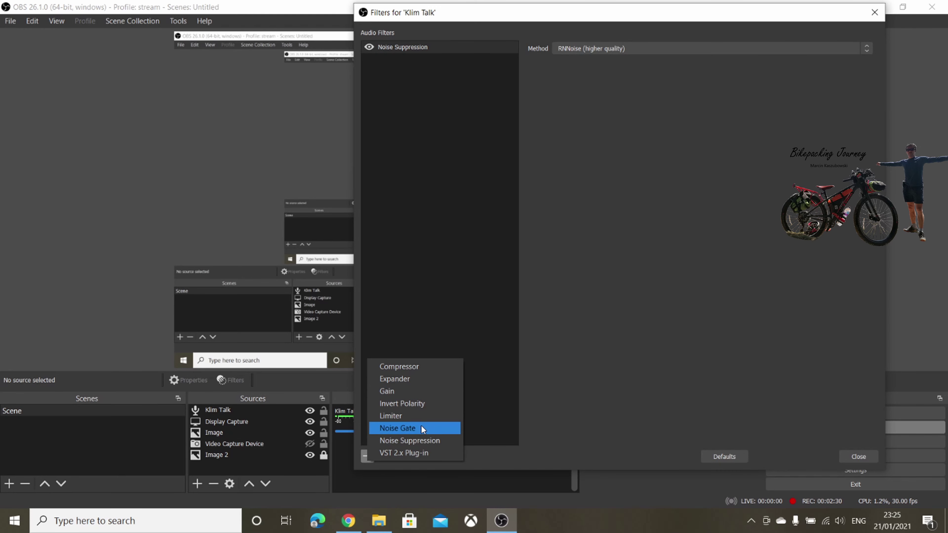
{"action": "left_click", "coordinate": [421, 365]}
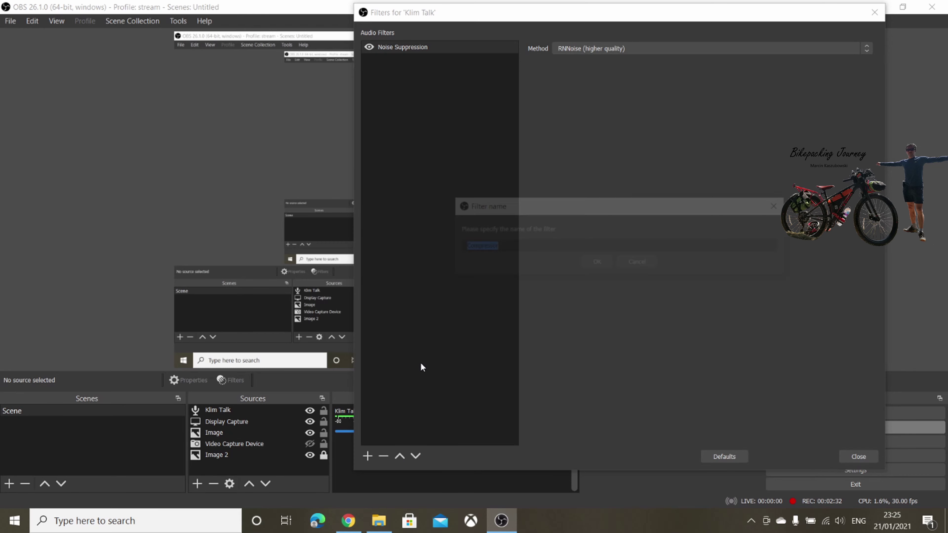
{"action": "left_click", "coordinate": [609, 263]}
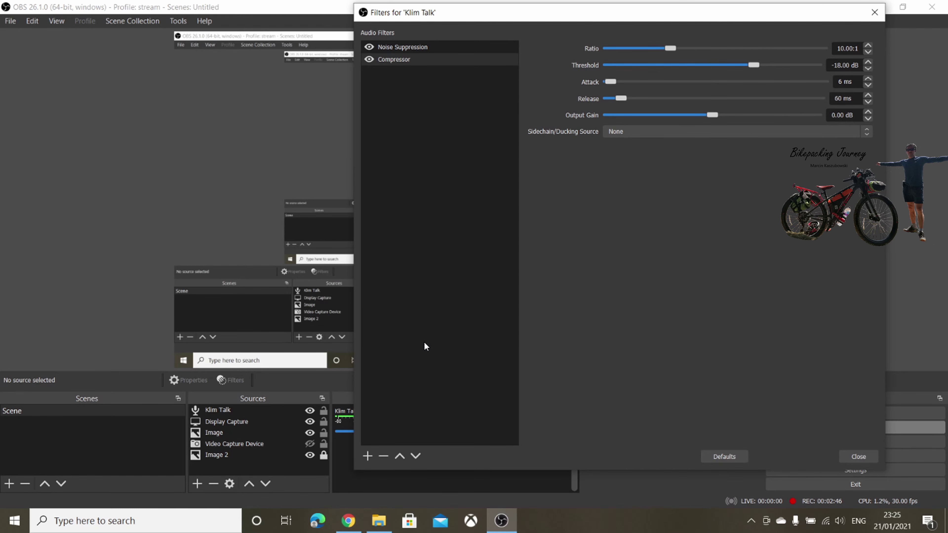
{"action": "left_click", "coordinate": [369, 456]}
{"action": "left_click", "coordinate": [420, 380]}
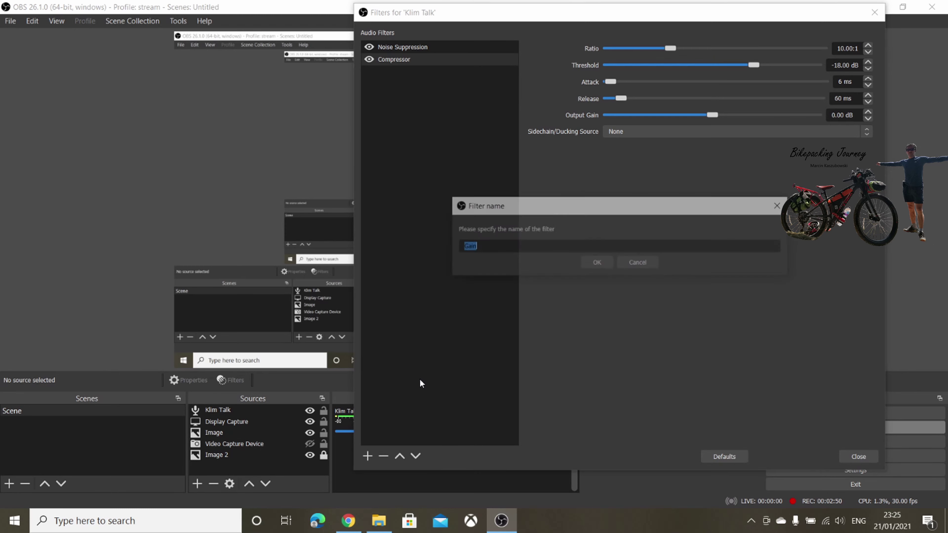
{"action": "left_click", "coordinate": [596, 263]}
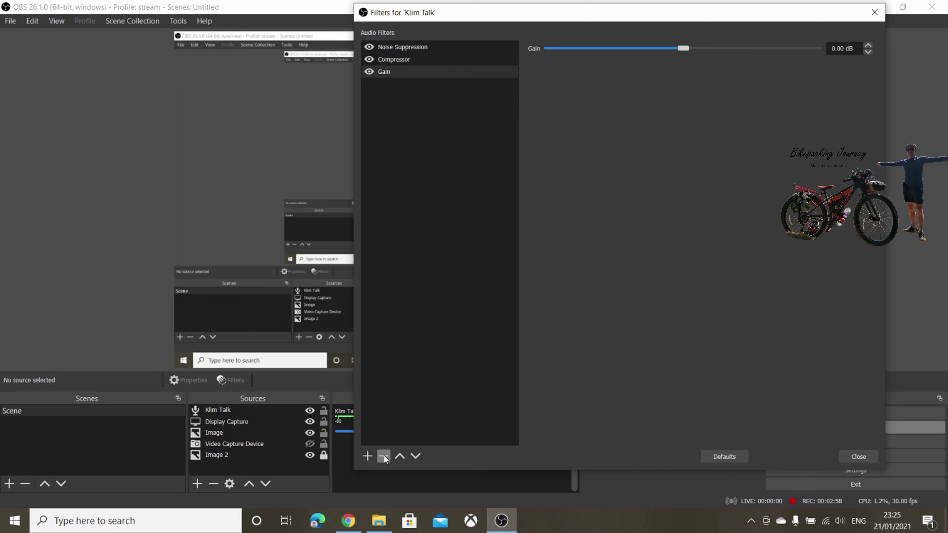
Add a Limiter filter with its default name to the Klim Talk filter chain
{"action": "left_click", "coordinate": [370, 456]}
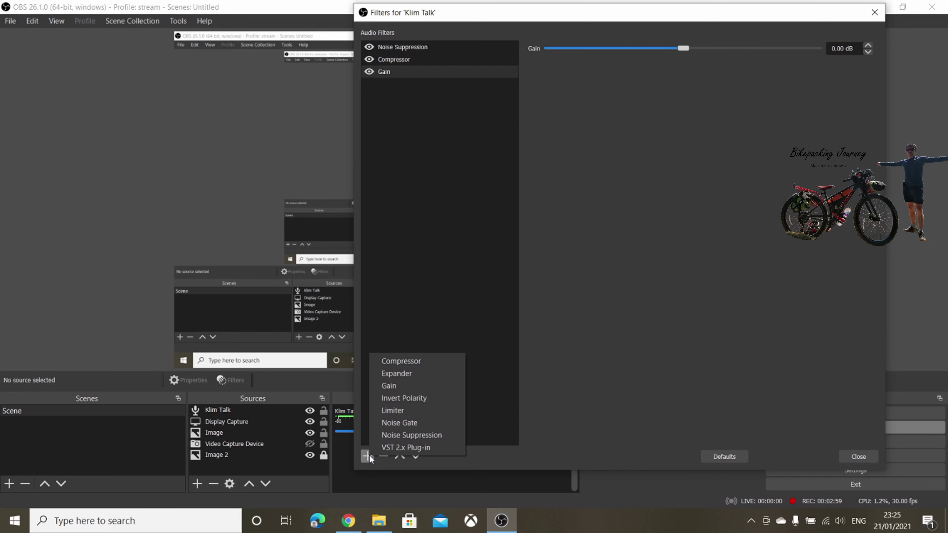
{"action": "left_click", "coordinate": [408, 411]}
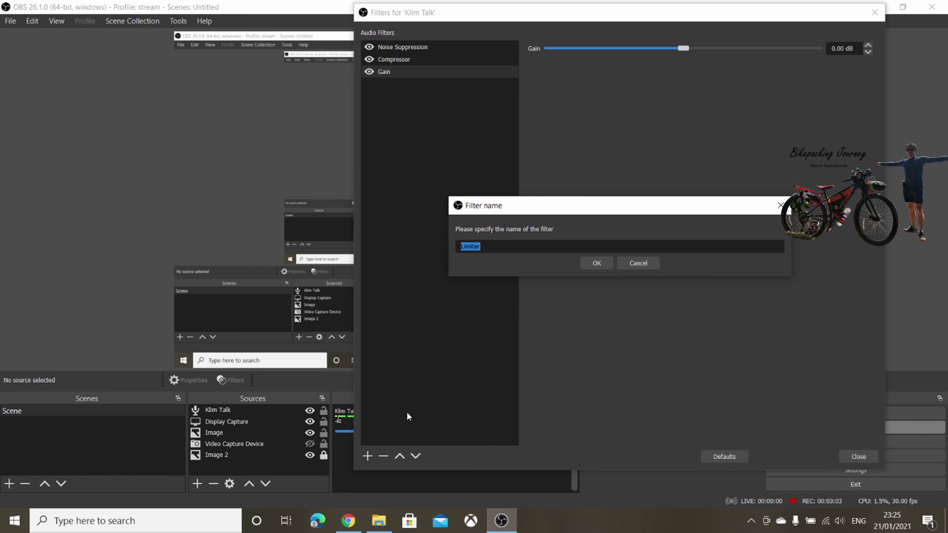
{"action": "left_click", "coordinate": [600, 266]}
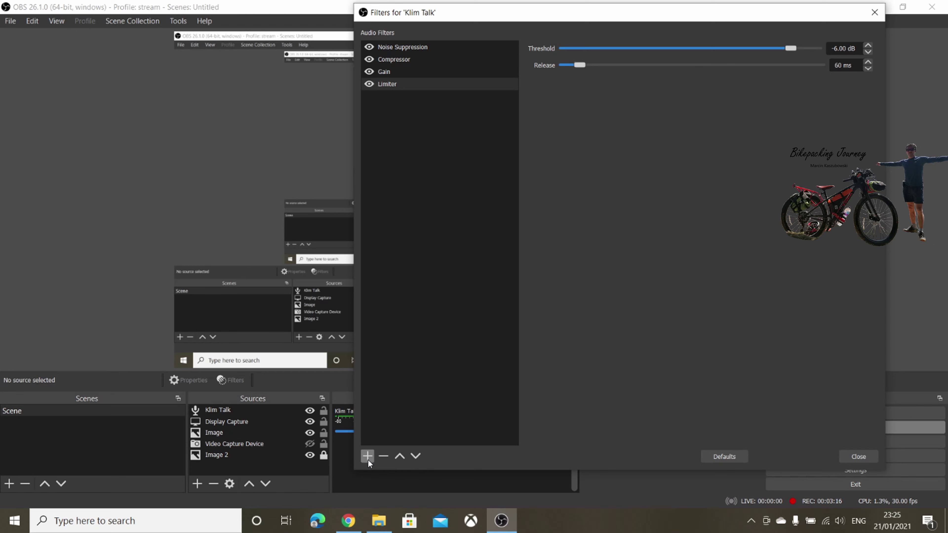
Raise the Gain filter of Klim Talk to 5.00 dB while keeping the audio mixer's level meter in view
{"action": "left_click", "coordinate": [413, 46]}
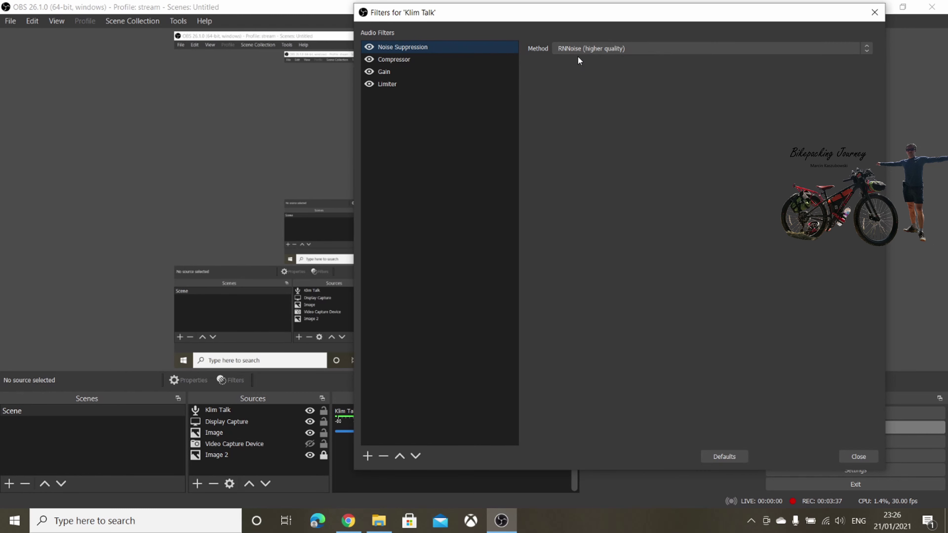
{"action": "left_click", "coordinate": [402, 61]}
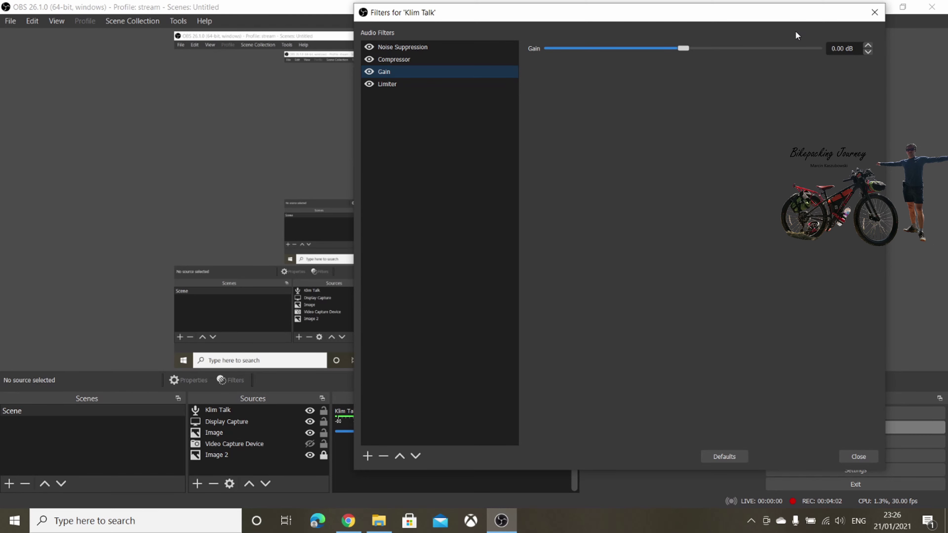
{"action": "left_click_drag", "start_coordinate": [664, 21], "coordinate": [175, 24]}
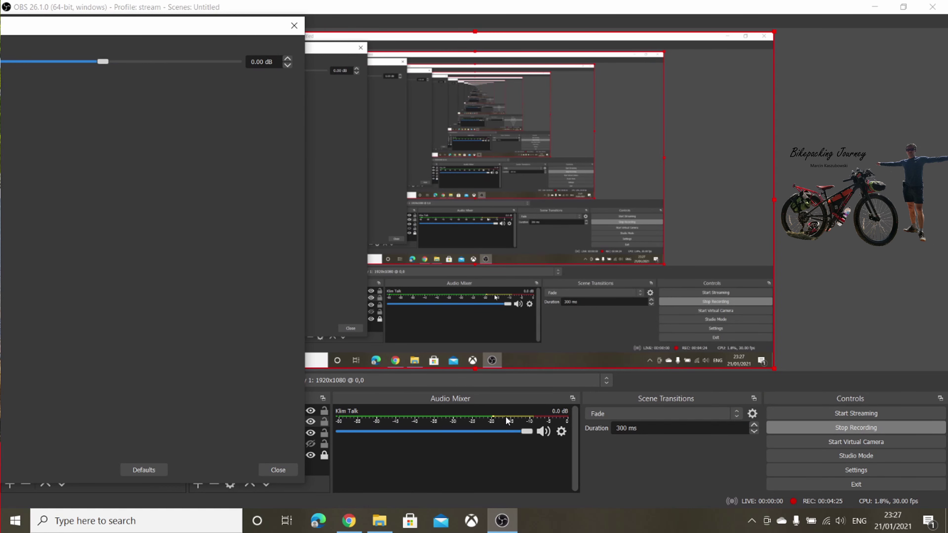
{"action": "left_click", "coordinate": [288, 59]}
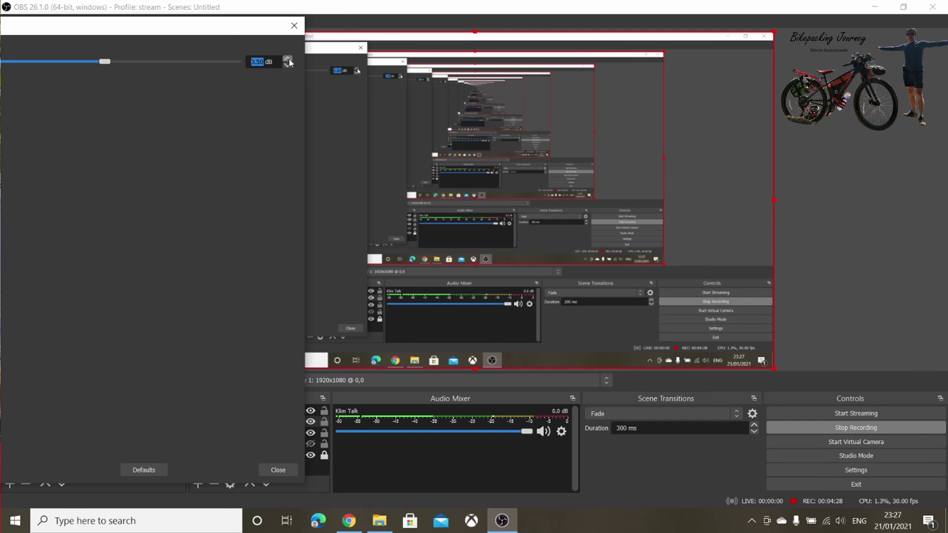
{"action": "left_click", "coordinate": [288, 58]}
{"action": "left_click", "coordinate": [288, 59]}
{"action": "left_click", "coordinate": [288, 58]}
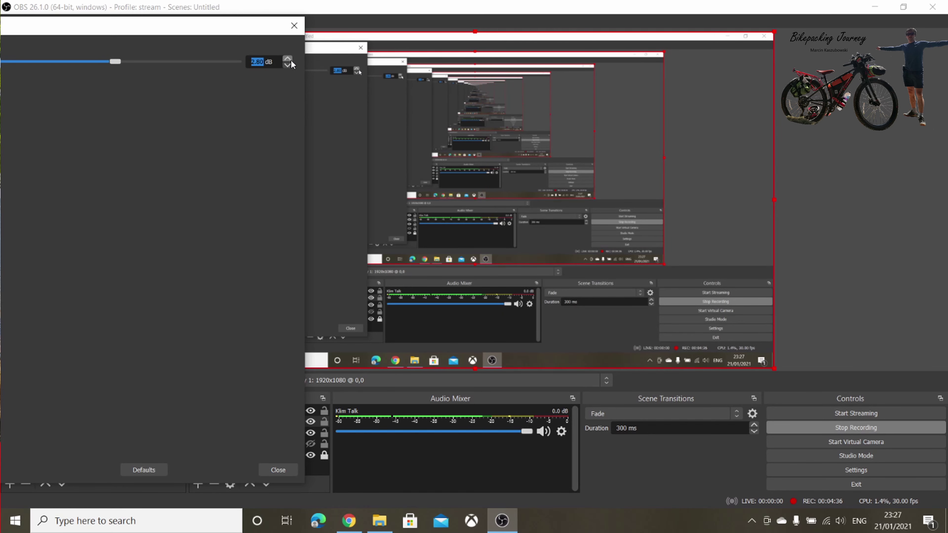
{"action": "left_click", "coordinate": [288, 58]}
{"action": "left_click", "coordinate": [288, 59]}
{"action": "left_click", "coordinate": [288, 58]}
{"action": "left_click", "coordinate": [288, 59]}
{"action": "left_click_drag", "start_coordinate": [225, 22], "coordinate": [436, 23]}
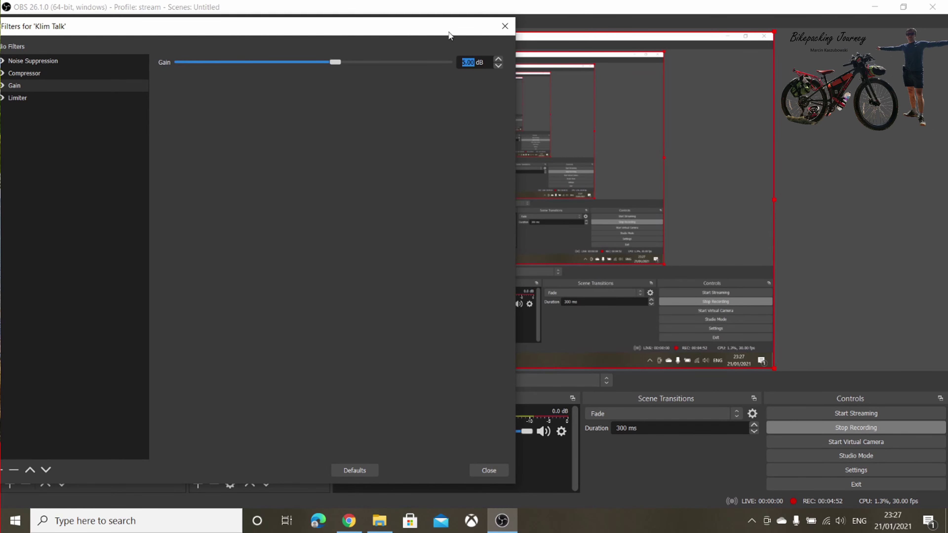
Set the Limiter filter's threshold to -3.00 dB and check the Klim Talk level meter in the audio mixer
{"action": "left_click_drag", "start_coordinate": [430, 35], "coordinate": [171, 34]}
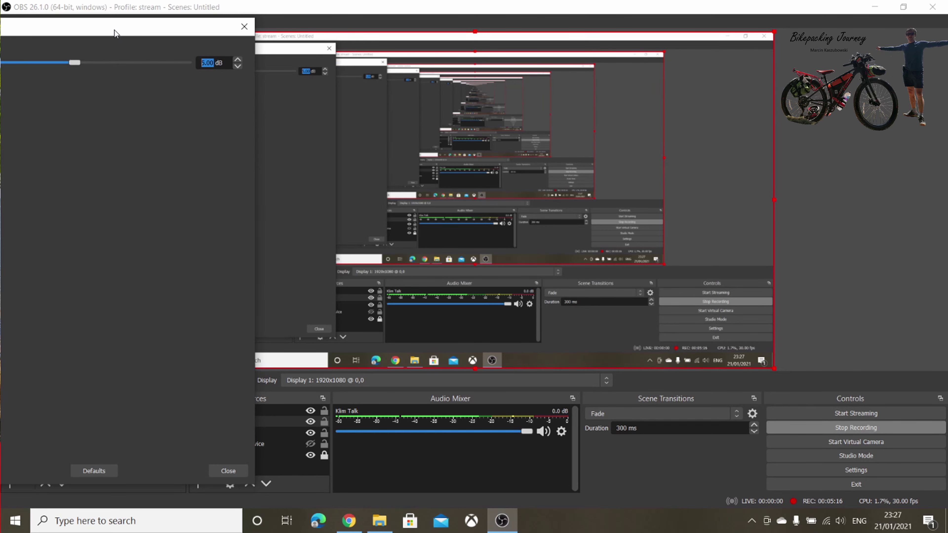
{"action": "left_click_drag", "start_coordinate": [115, 29], "coordinate": [413, 25]}
{"action": "left_click", "coordinate": [89, 92]}
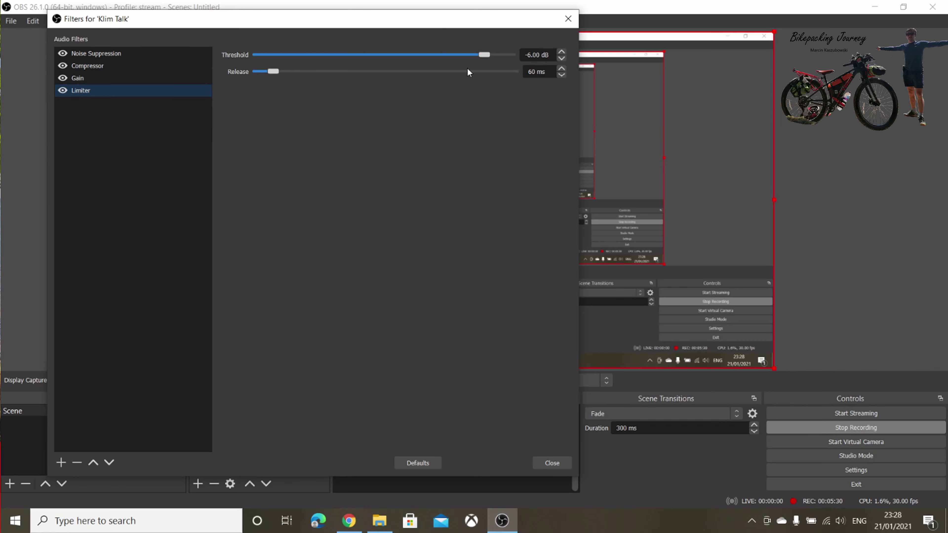
{"action": "left_click", "coordinate": [563, 59]}
{"action": "left_click", "coordinate": [564, 54]}
{"action": "left_click", "coordinate": [564, 53]}
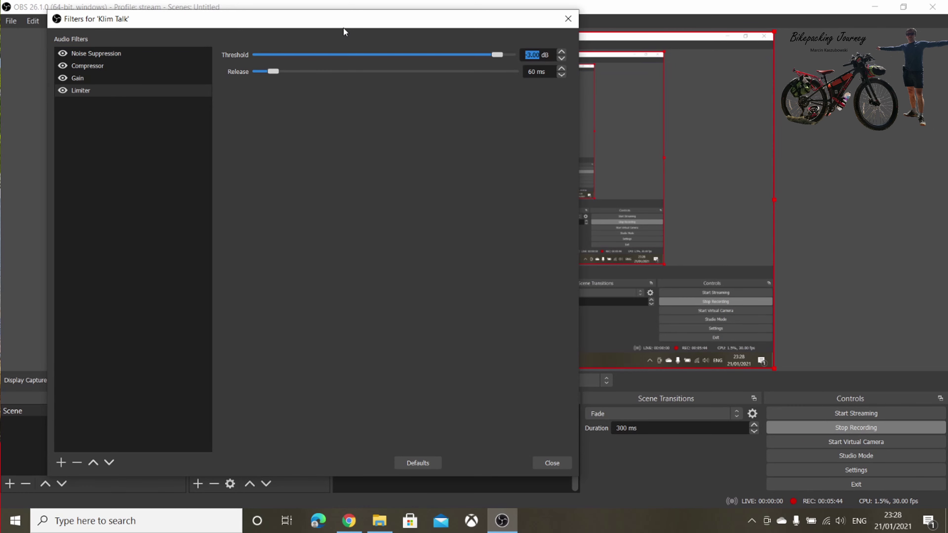
{"action": "left_click_drag", "start_coordinate": [344, 27], "coordinate": [8, 39]}
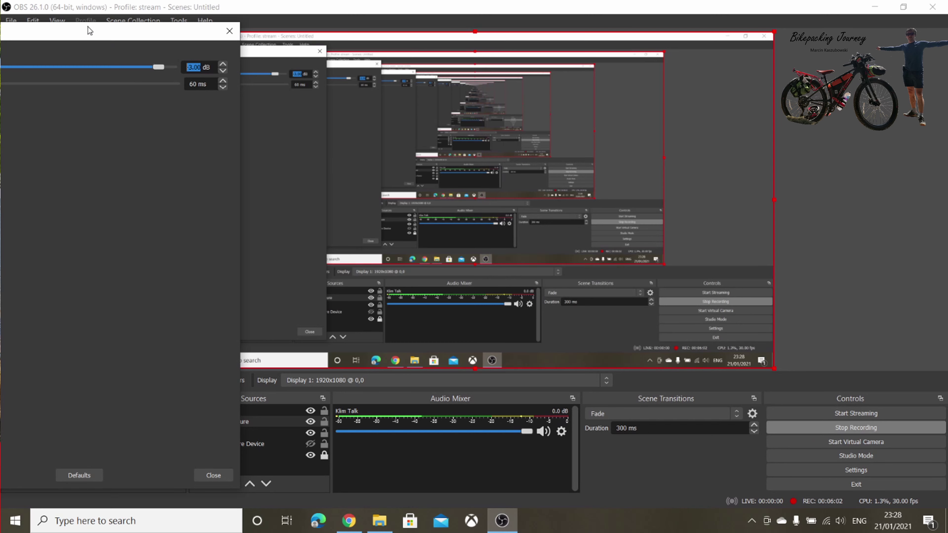
{"action": "left_click_drag", "start_coordinate": [84, 34], "coordinate": [525, 38]}
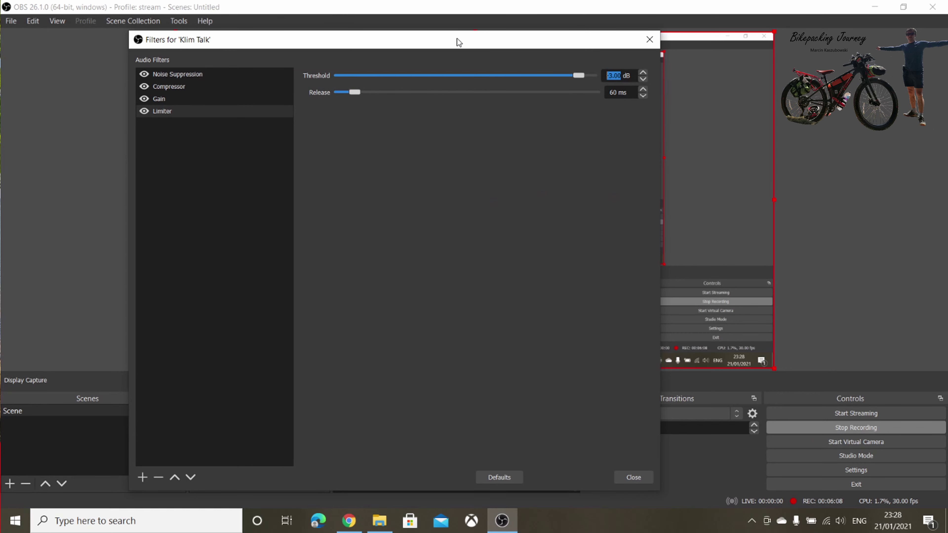
{"action": "left_click_drag", "start_coordinate": [483, 46], "coordinate": [534, 41]}
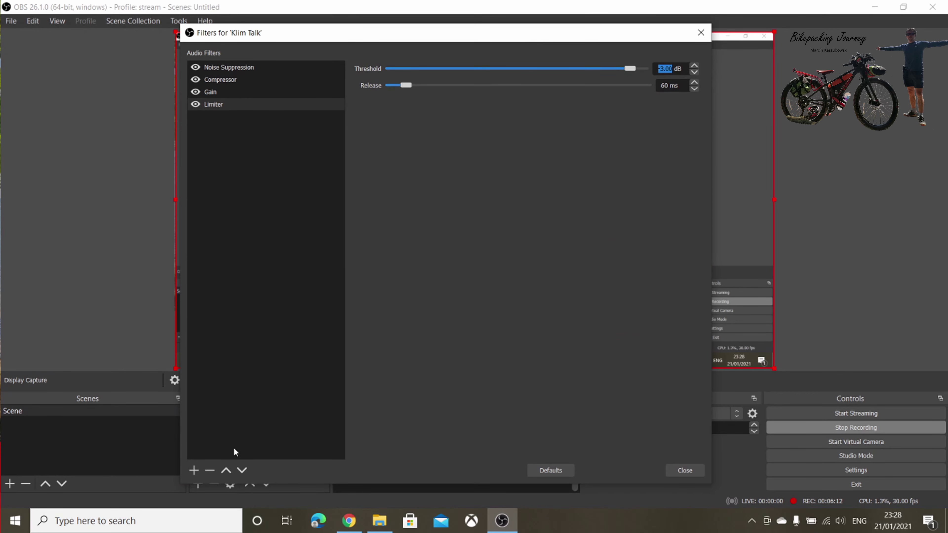
Add a Noise Gate filter with its default name to the Klim Talk filter chain
{"action": "left_click", "coordinate": [197, 468]}
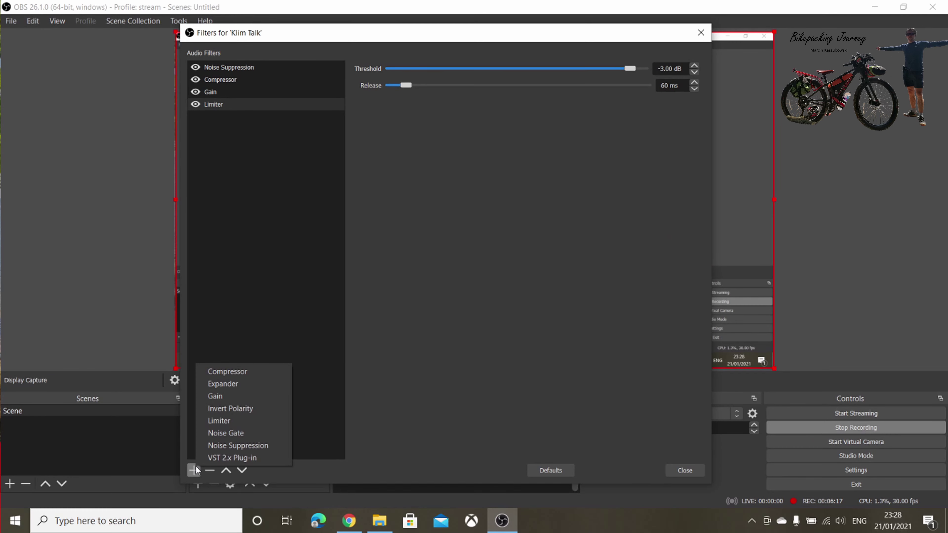
{"action": "left_click", "coordinate": [250, 438]}
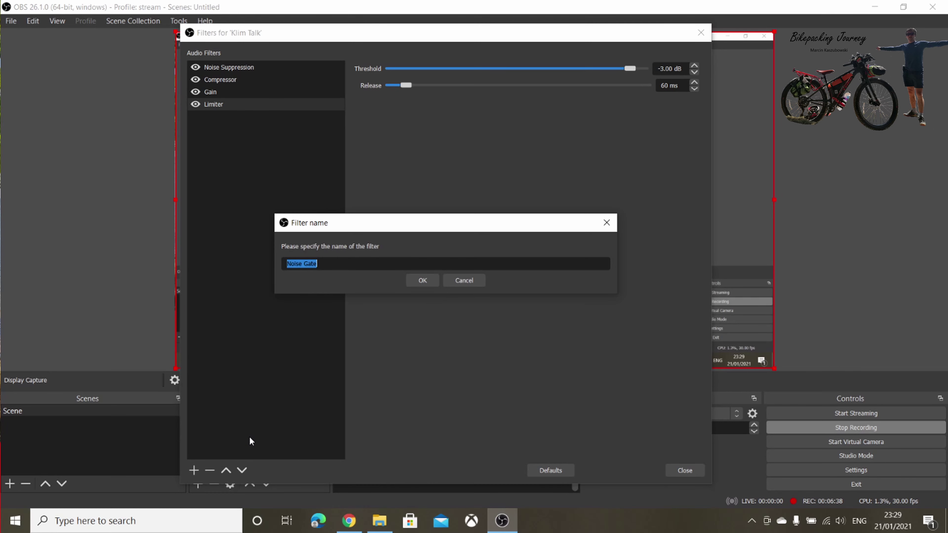
{"action": "left_click", "coordinate": [422, 282]}
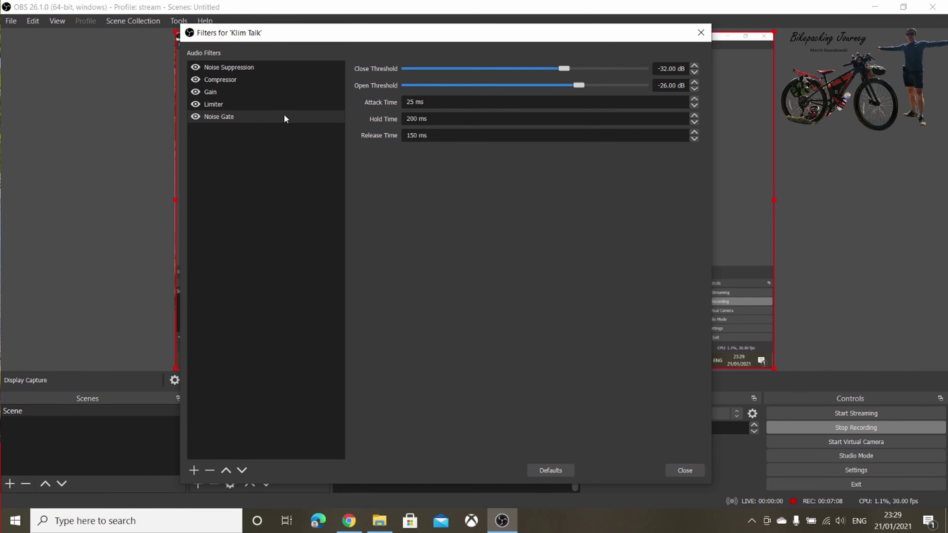
Remove the Noise Gate filter from Klim Talk and close its filter settings
{"action": "right_click", "coordinate": [272, 116]}
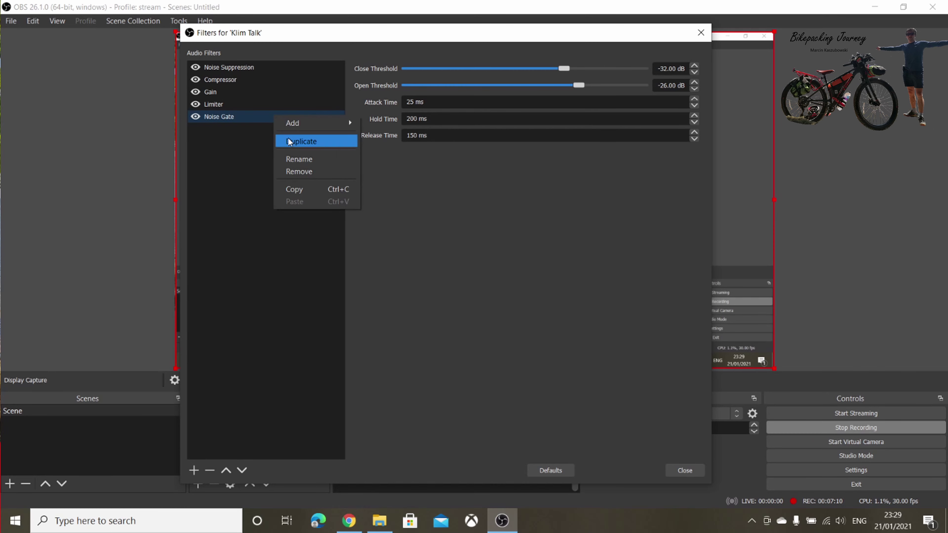
{"action": "left_click", "coordinate": [302, 168]}
{"action": "left_click", "coordinate": [483, 279]}
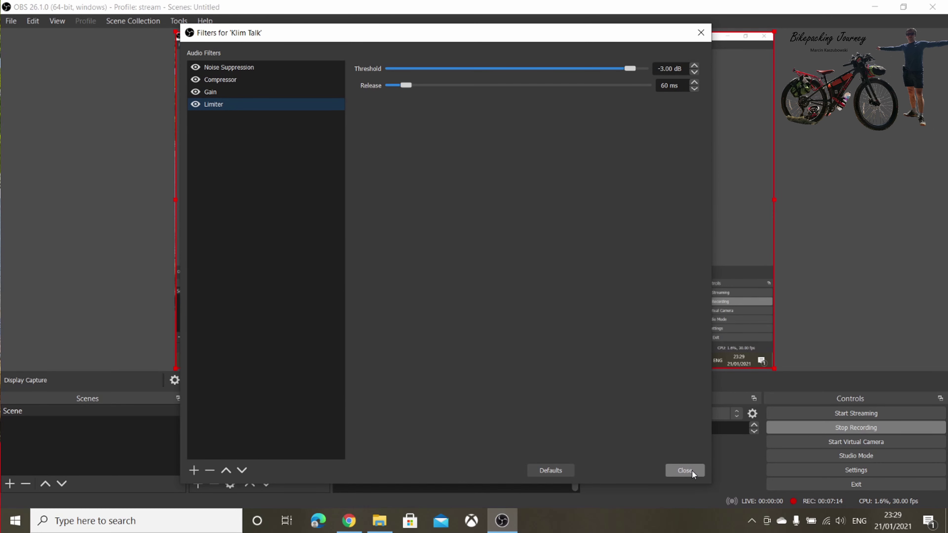
{"action": "left_click", "coordinate": [685, 471]}
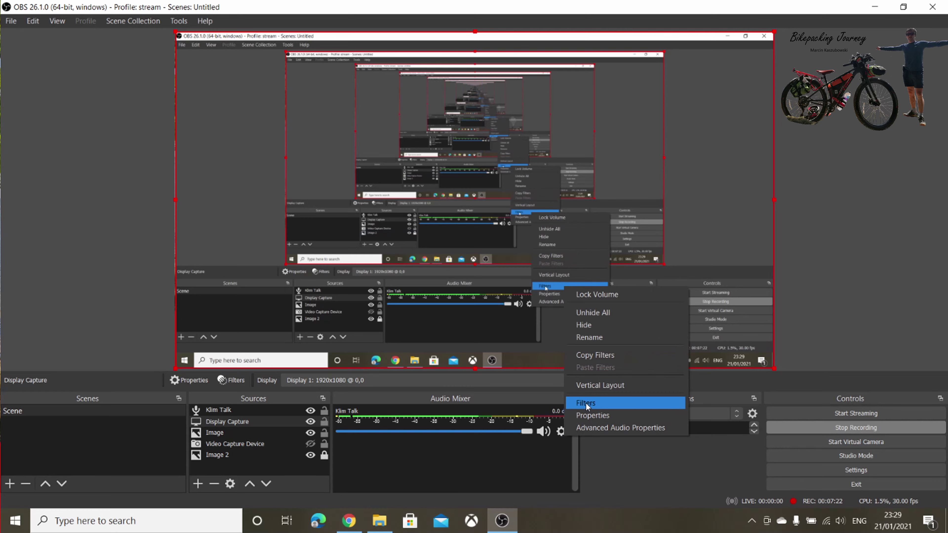
Toggle Klim Talk's Gain filter off and back on, check its setting against the audio mixer's level meter, and close the filters
{"action": "left_click", "coordinate": [583, 404]}
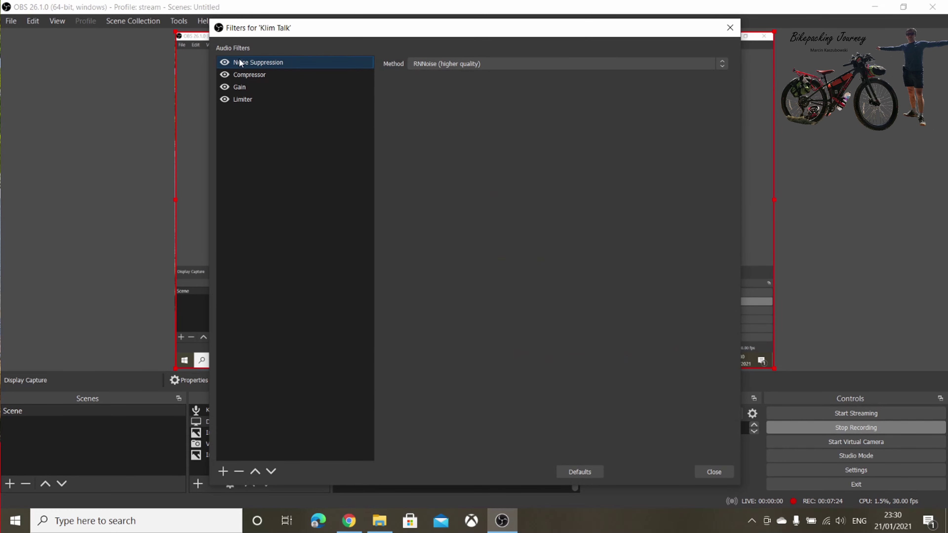
{"action": "left_click", "coordinate": [225, 87]}
{"action": "left_click", "coordinate": [224, 86]}
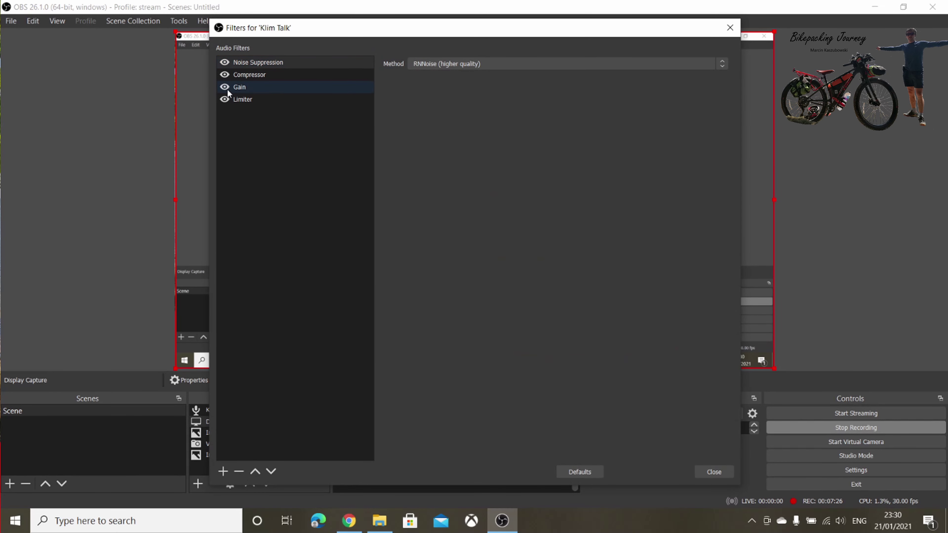
{"action": "left_click", "coordinate": [260, 87]}
{"action": "left_click_drag", "start_coordinate": [495, 41], "coordinate": [90, 58]}
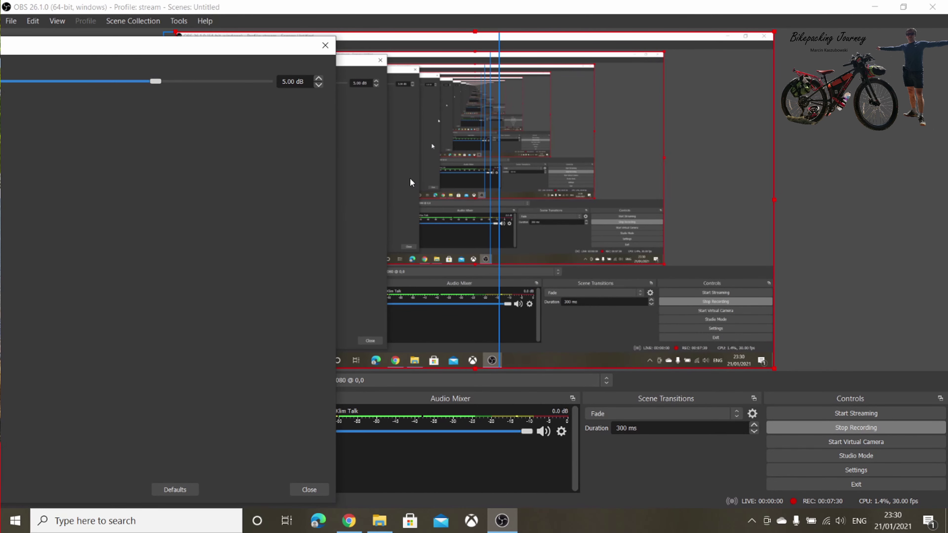
{"action": "left_click_drag", "start_coordinate": [242, 43], "coordinate": [188, 40]}
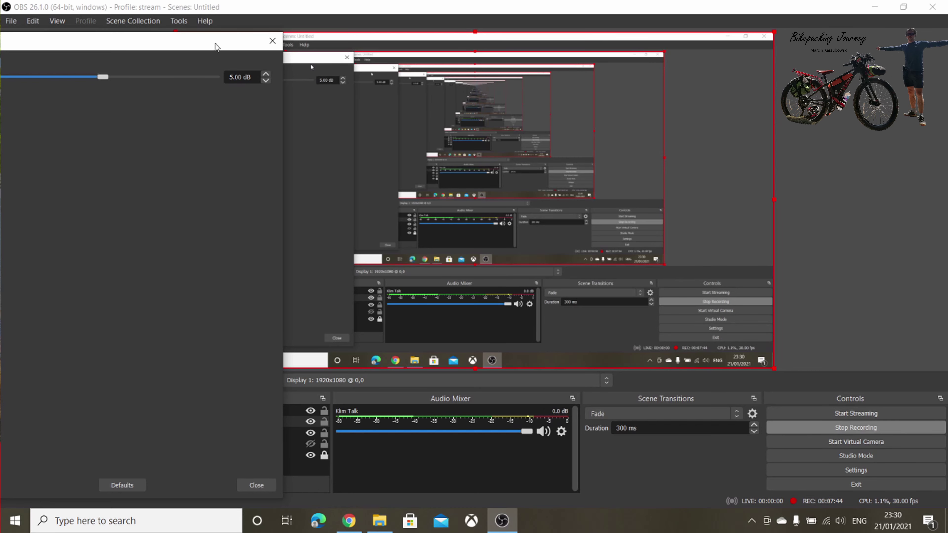
{"action": "left_click_drag", "start_coordinate": [247, 41], "coordinate": [332, 50]}
{"action": "left_click", "coordinate": [357, 50]}
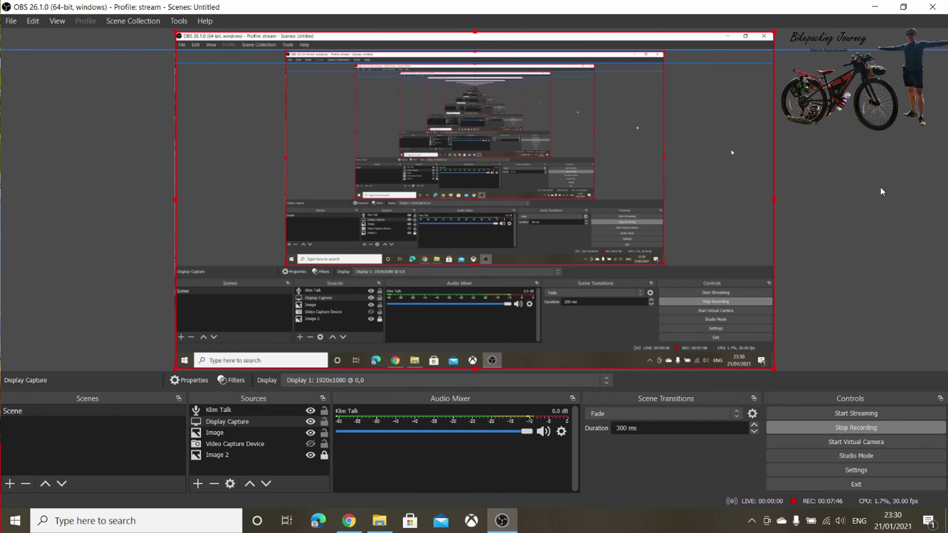